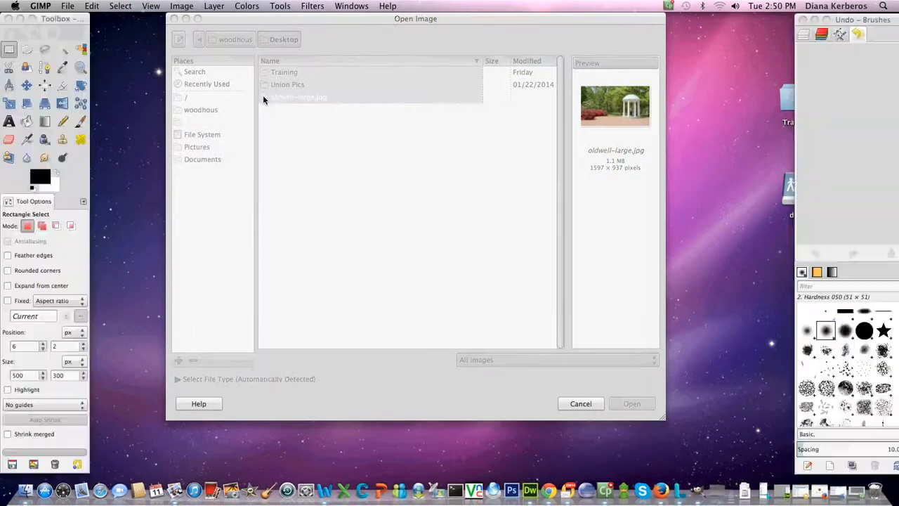
- Open oldwell-large.jpg and move its image window into the free space between the toolbox and the docked panels
click(534, 290)
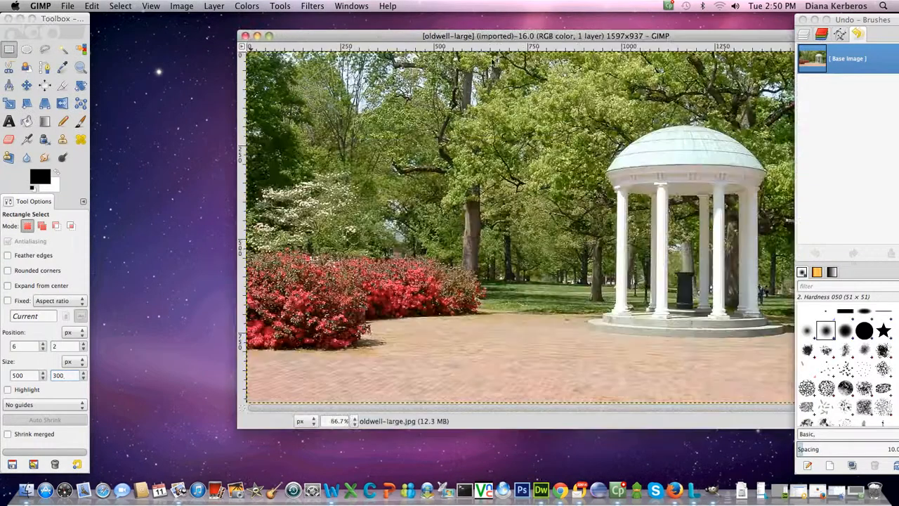
drag(491, 36, 362, 38)
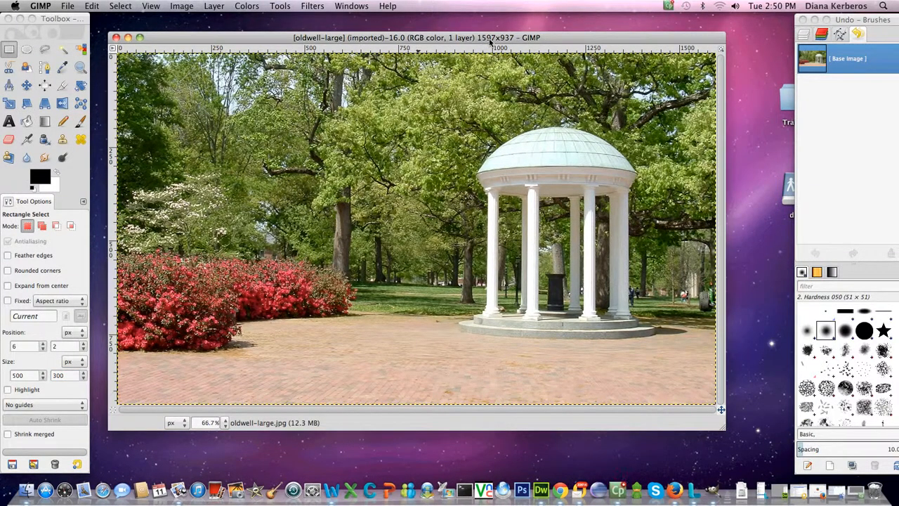
mouse_move(557, 40)
mouse_down()
mouse_move(596, 42)
mouse_move(565, 40)
mouse_up()
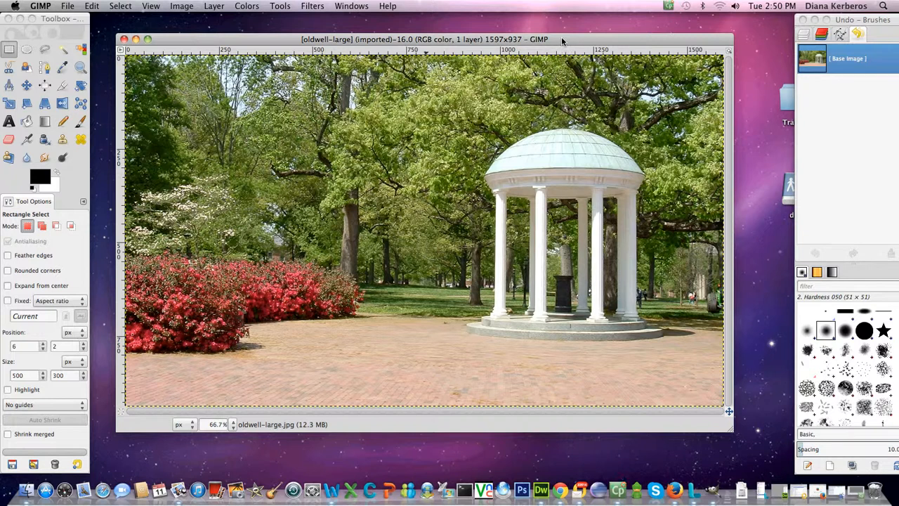
mouse_move(264, 44)
mouse_down()
mouse_move(286, 45)
mouse_move(274, 45)
mouse_up()
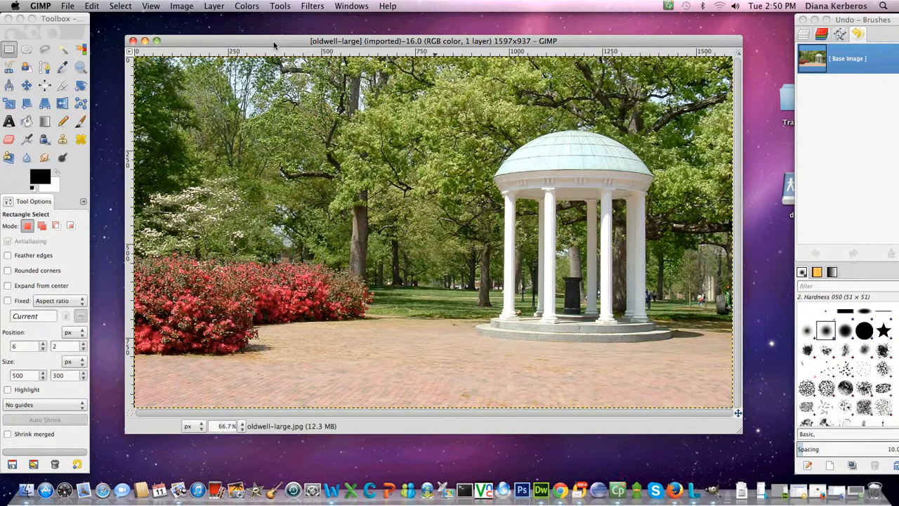
drag(273, 45, 273, 42)
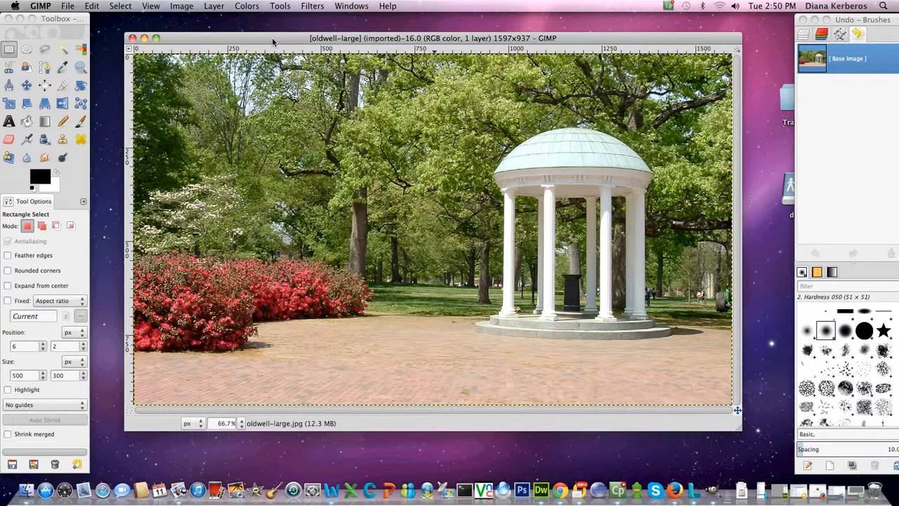
mouse_move(274, 42)
mouse_down()
mouse_move(265, 37)
mouse_move(291, 39)
mouse_move(270, 41)
mouse_up()
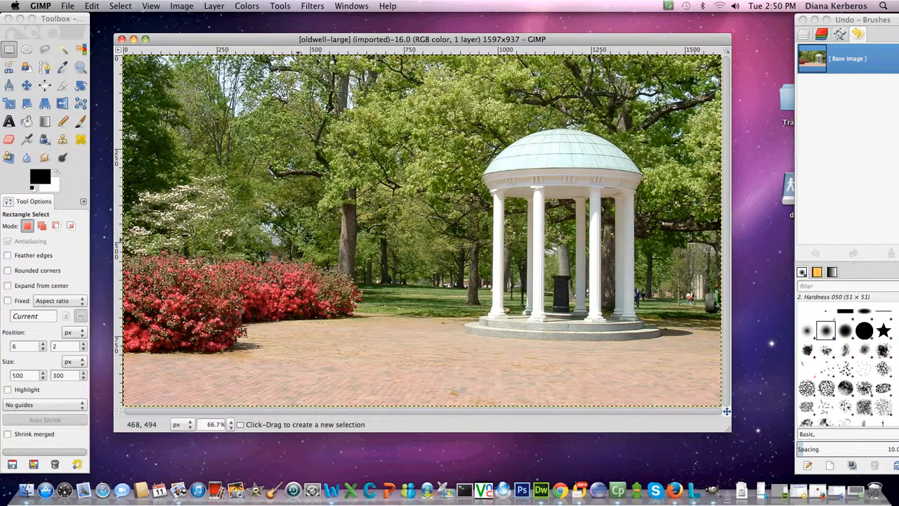
- Start the Scale transform on the photo and enter a width of 512 px and a height of 300 px
click(281, 7)
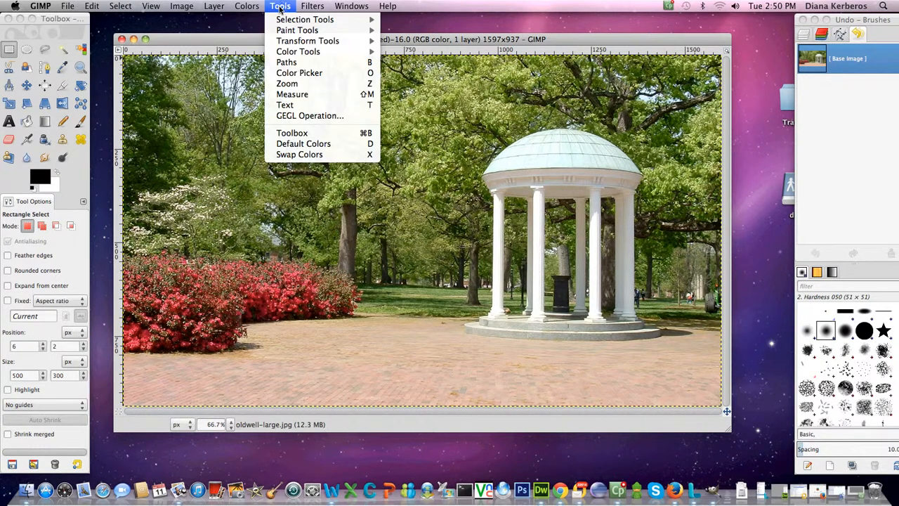
mouse_move(298, 43)
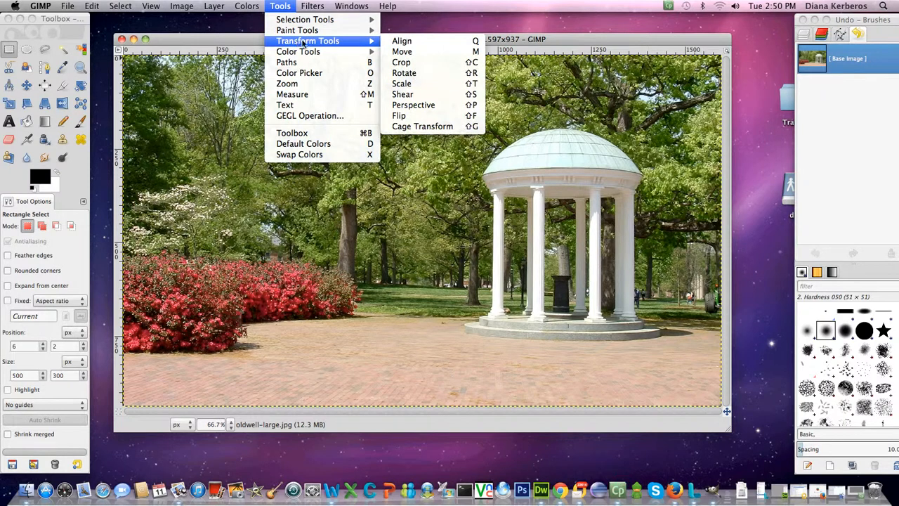
click(403, 83)
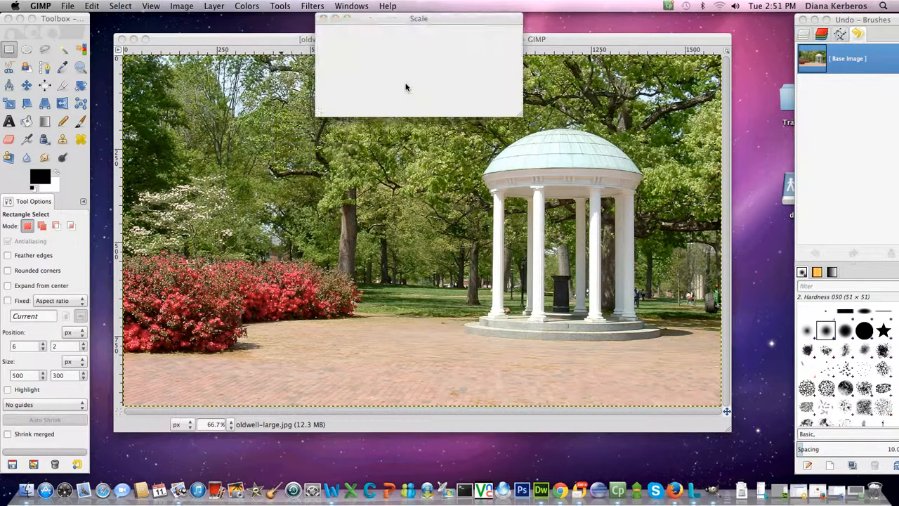
click(401, 67)
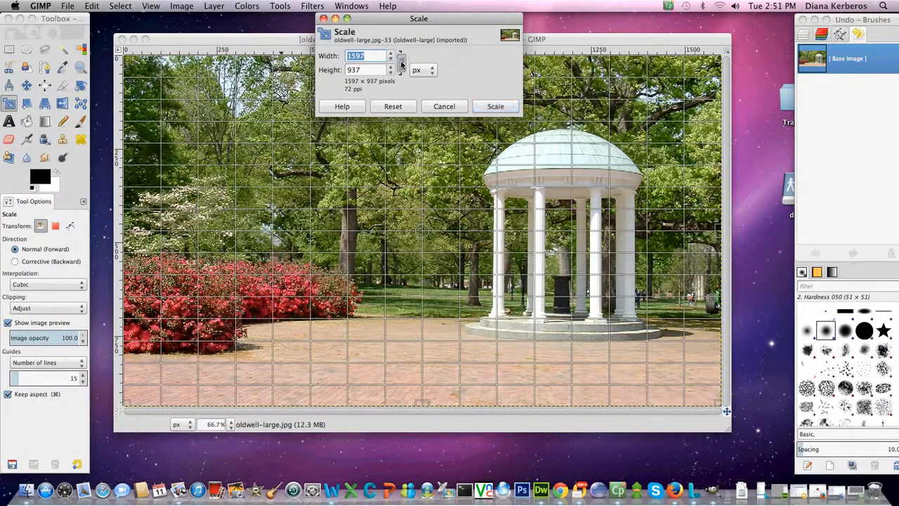
click(401, 66)
text(512)
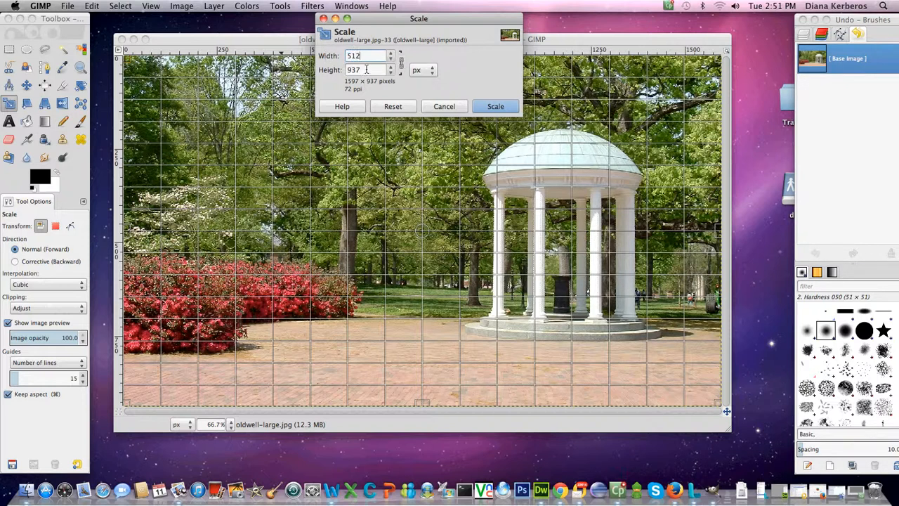
double_click(365, 70)
text(300)
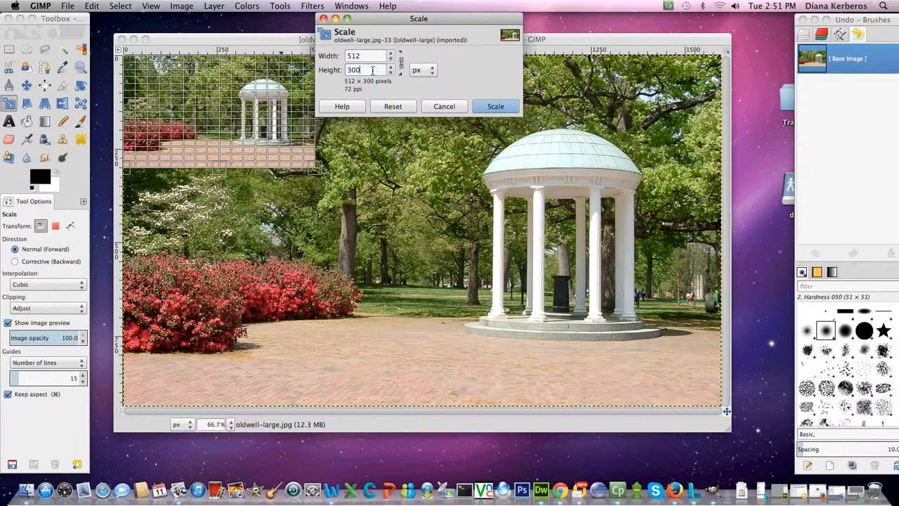
- Change the scale size to 520 × 305 px and apply the scaling
drag(365, 70, 336, 68)
text(305)
click(370, 57)
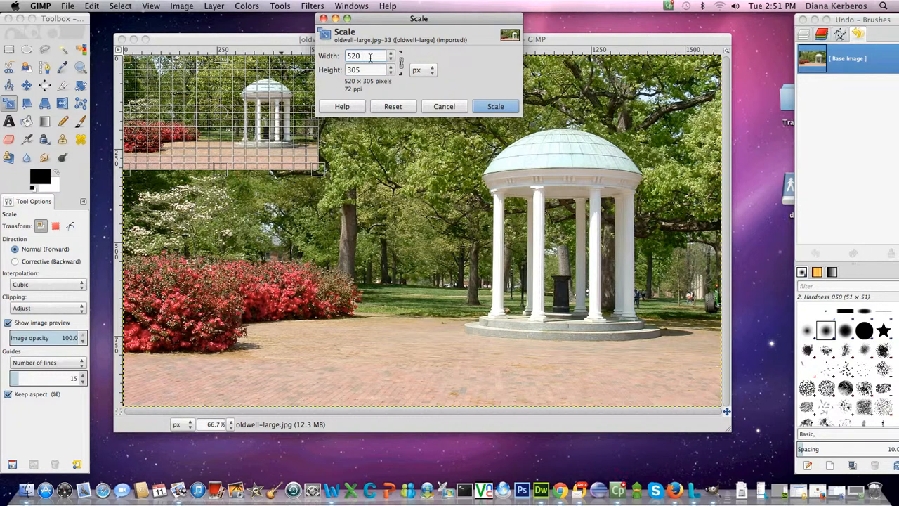
double_click(349, 59)
click(499, 108)
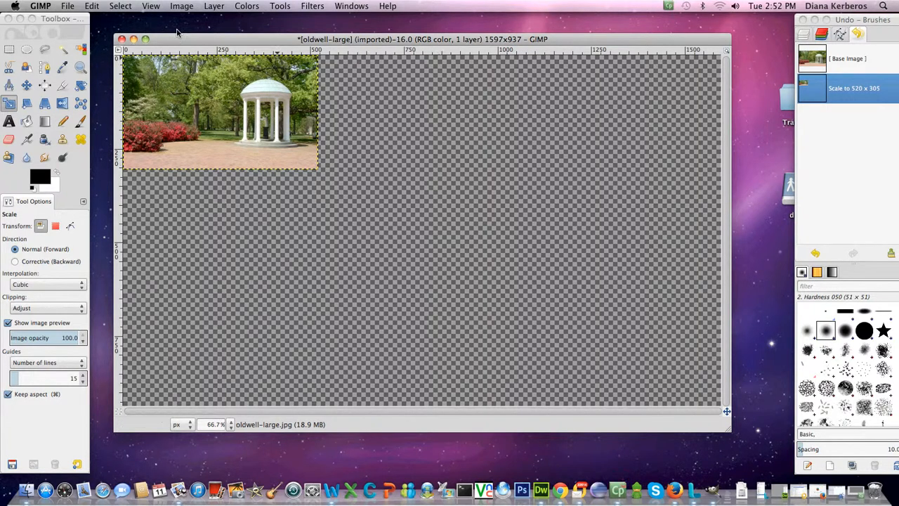
- Autocrop the image to remove the empty canvas around the scaled photo
click(183, 8)
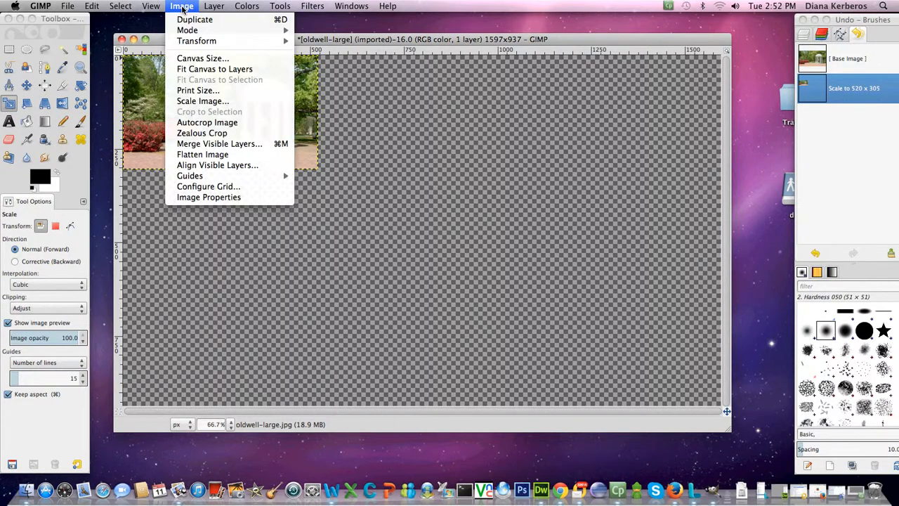
click(191, 126)
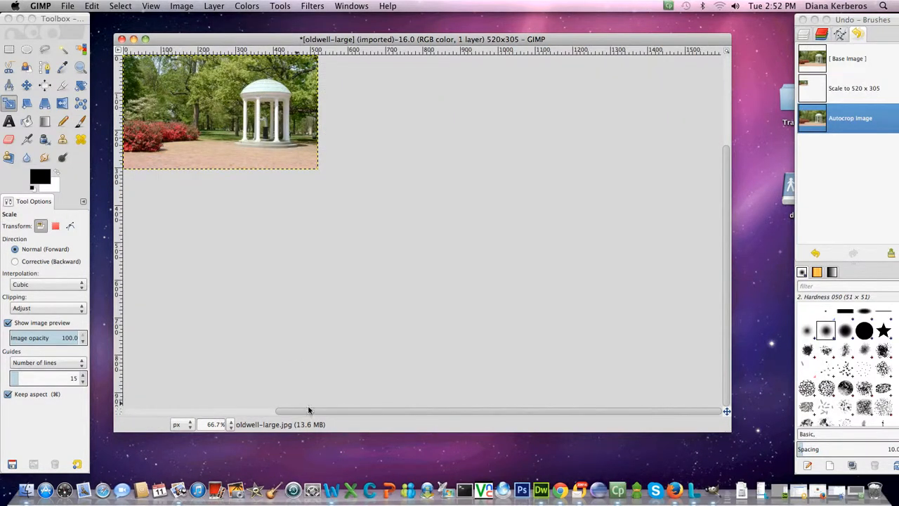
drag(307, 409, 201, 409)
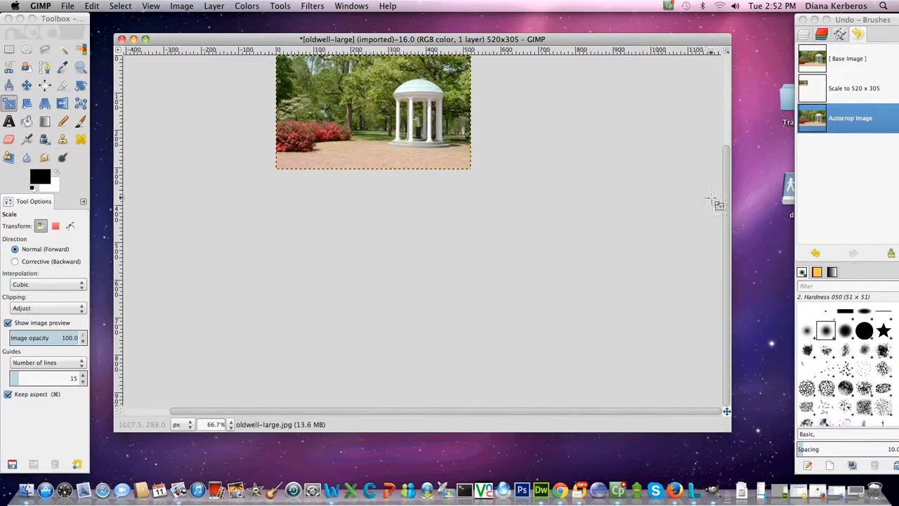
drag(726, 202, 726, 143)
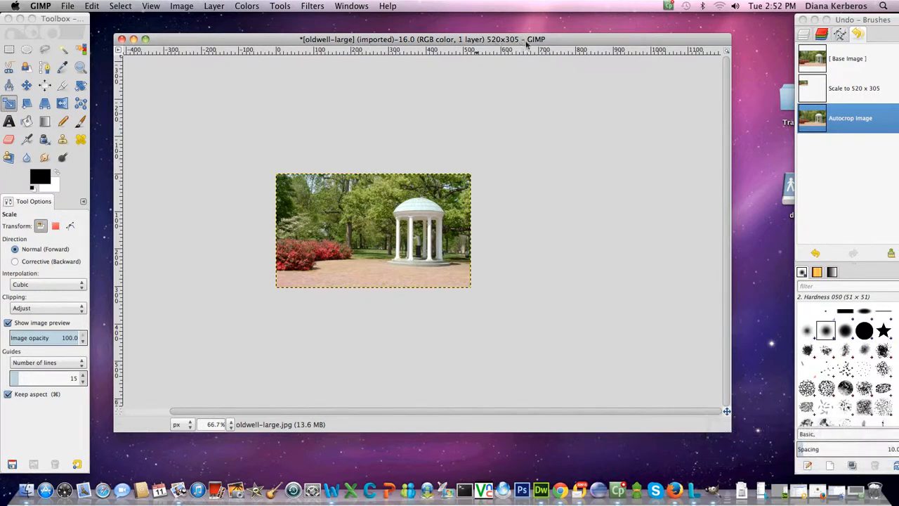
- Draw a rectangular selection over nearly the whole photo and set its size to 500 × 300 px
click(10, 51)
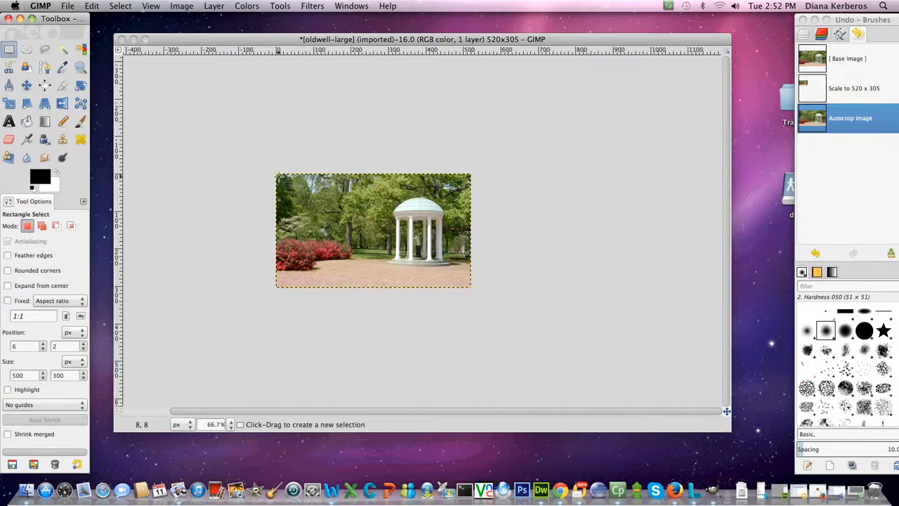
drag(279, 177, 468, 285)
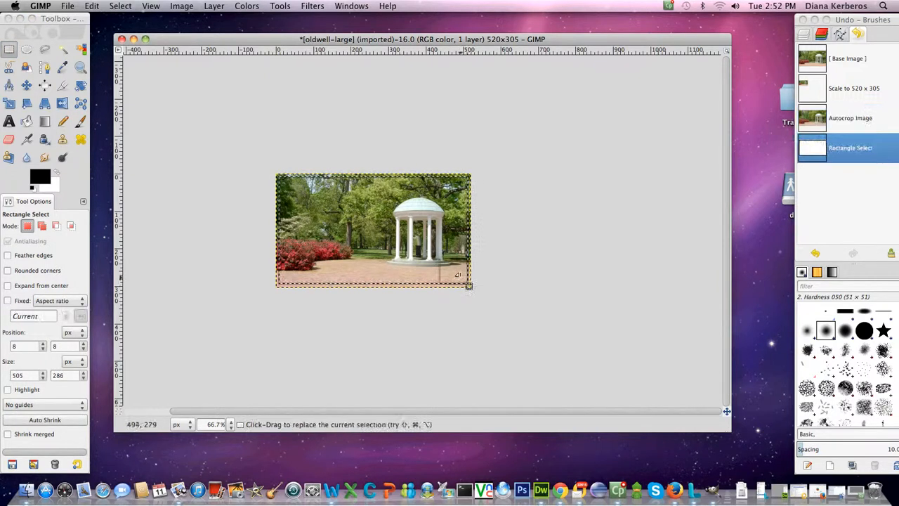
click(28, 376)
drag(29, 376, 1, 378)
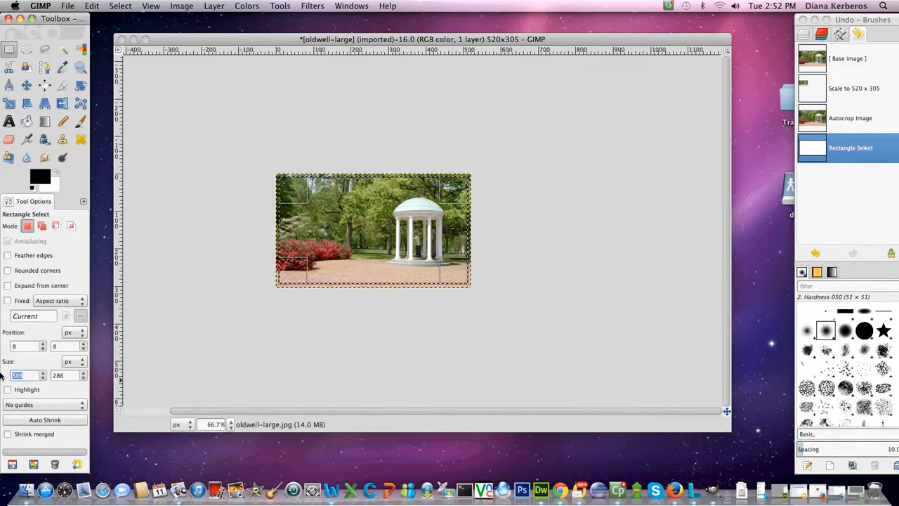
text(50)
key(Tab)
text(3)
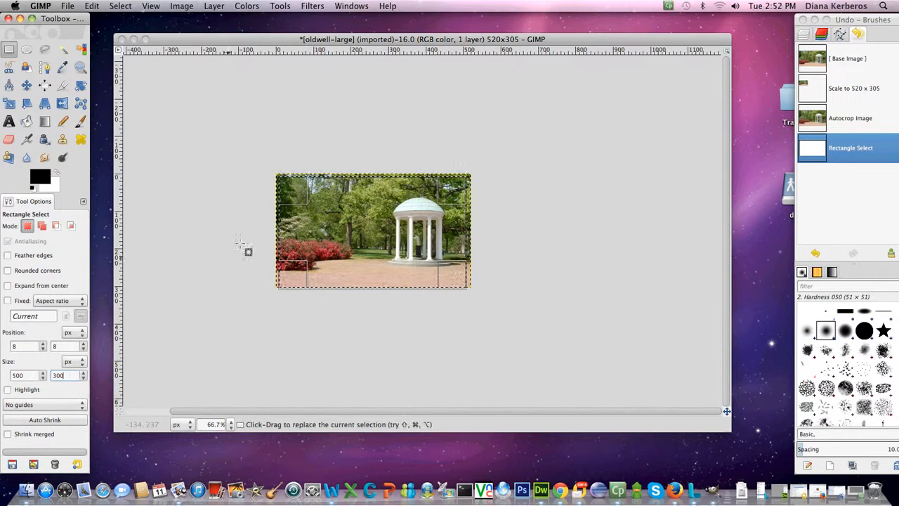
- Move the selection so it lies inside the photo at position 10, 3
click(356, 221)
key(super+z)
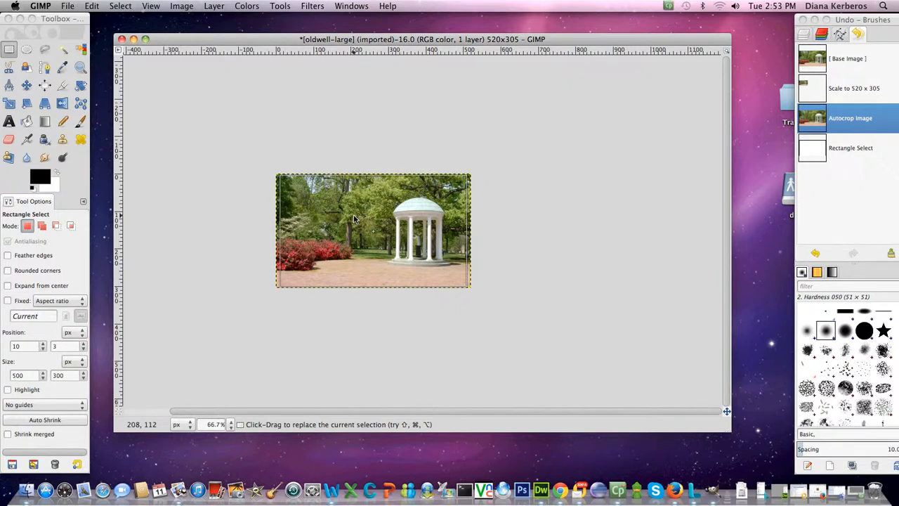
key(super+y)
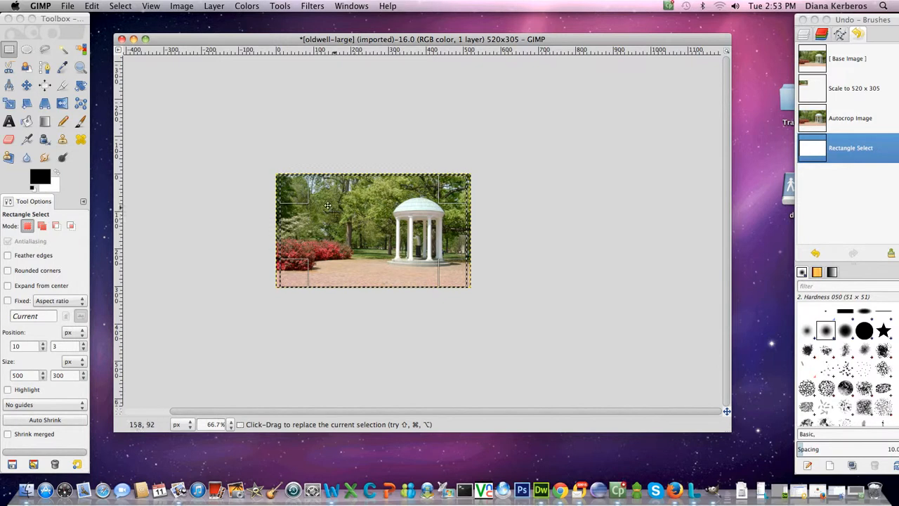
key(super+z)
- Try lowering the selection's top edge to a height of 192 px, and undo the rectangle selection
drag(354, 206, 354, 245)
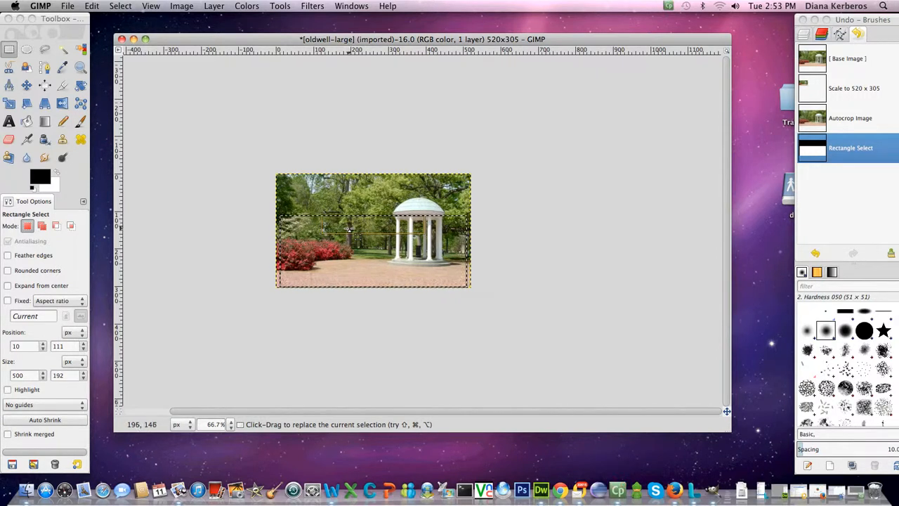
click(92, 6)
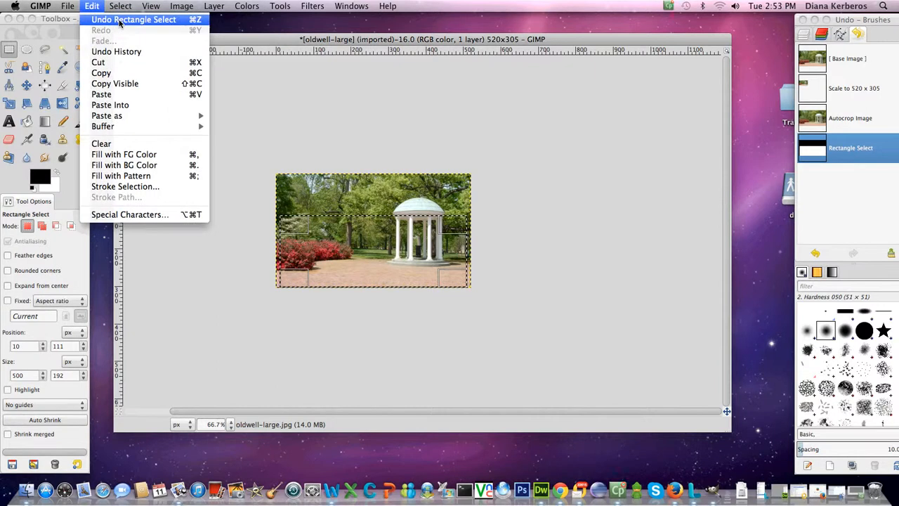
click(119, 21)
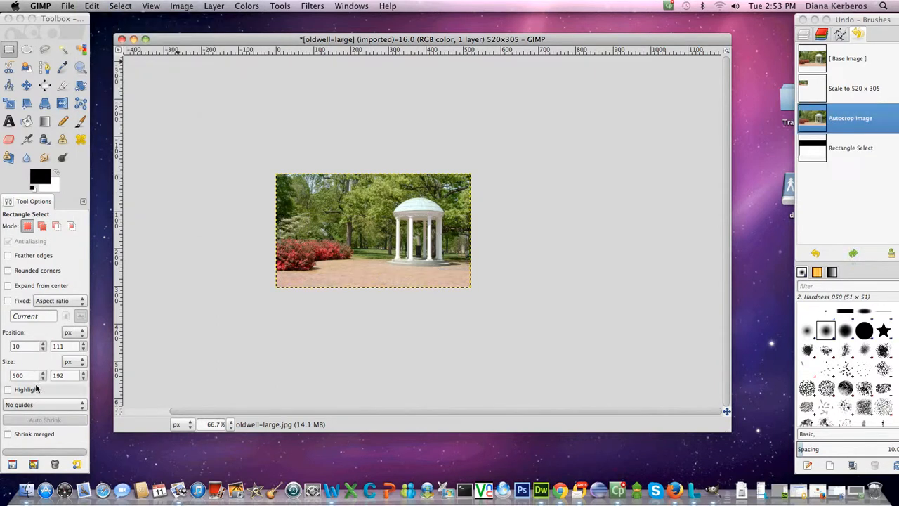
- Draw a new rectangular selection of about 480 × 269 px on the photo and resize it to 500 × 300 px
drag(285, 180, 470, 286)
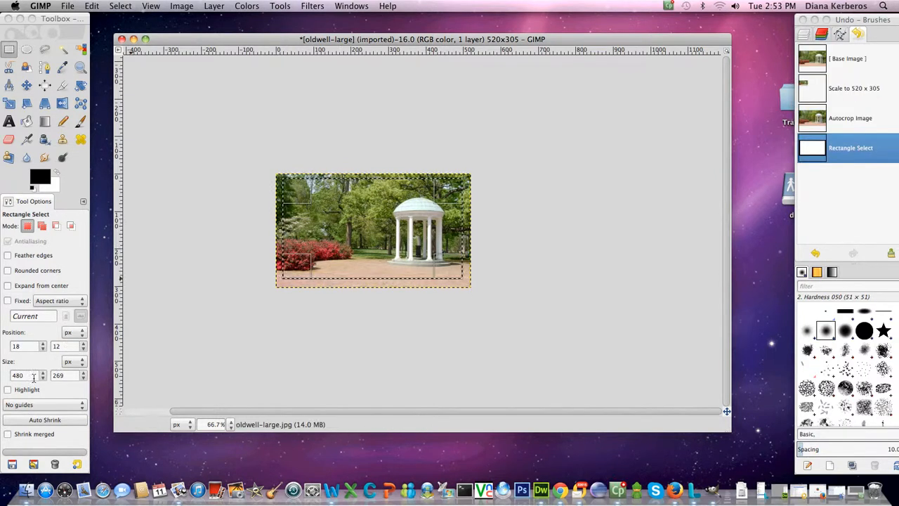
drag(28, 376, 1, 379)
text(500)
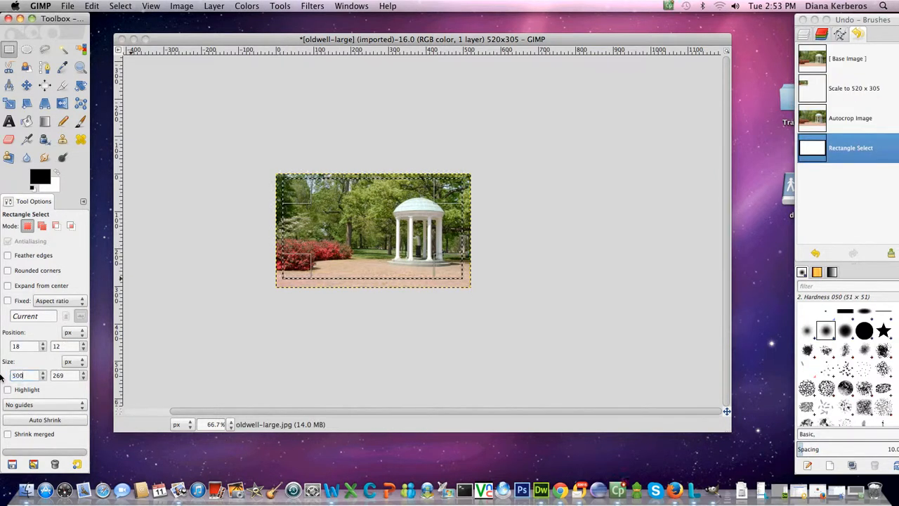
key(Tab)
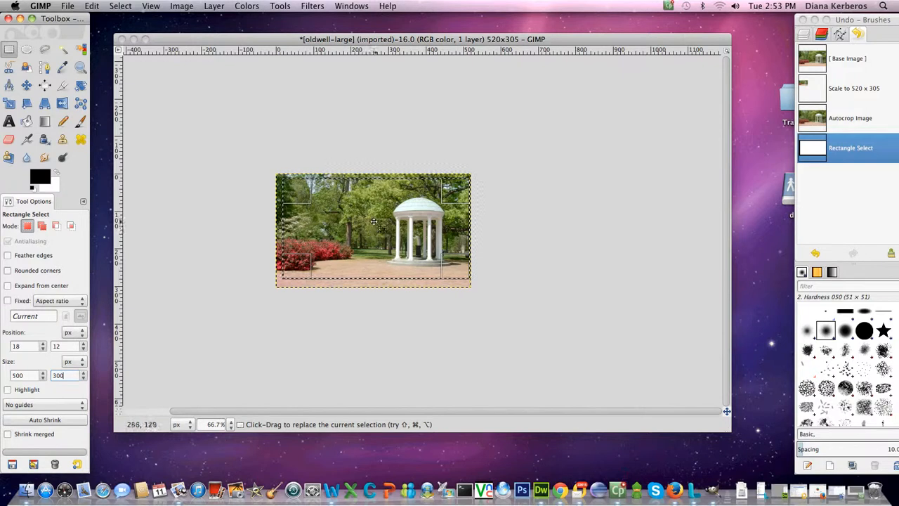
click(367, 230)
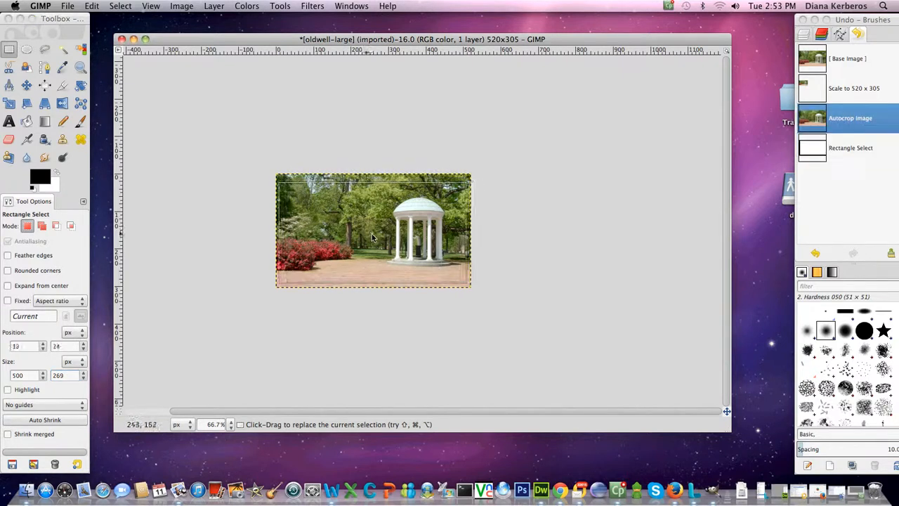
drag(371, 236, 365, 232)
double_click(67, 375)
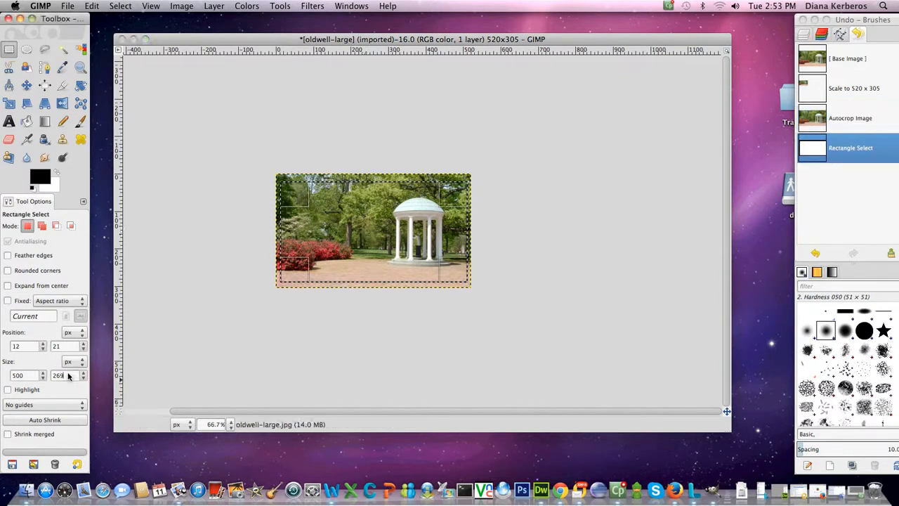
text(300)
key(Return)
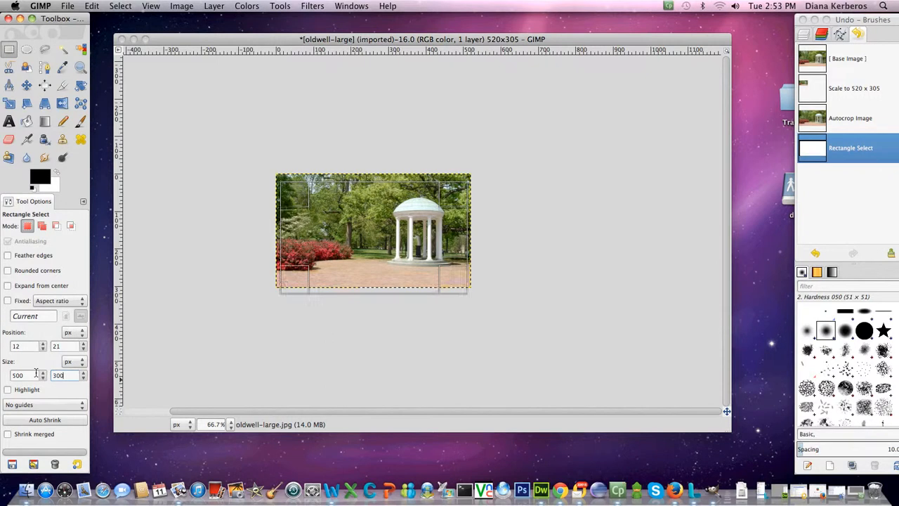
- Move the 500 × 300 px selection to position 14, 2 so it fits within the photo
click(361, 231)
key(super+z)
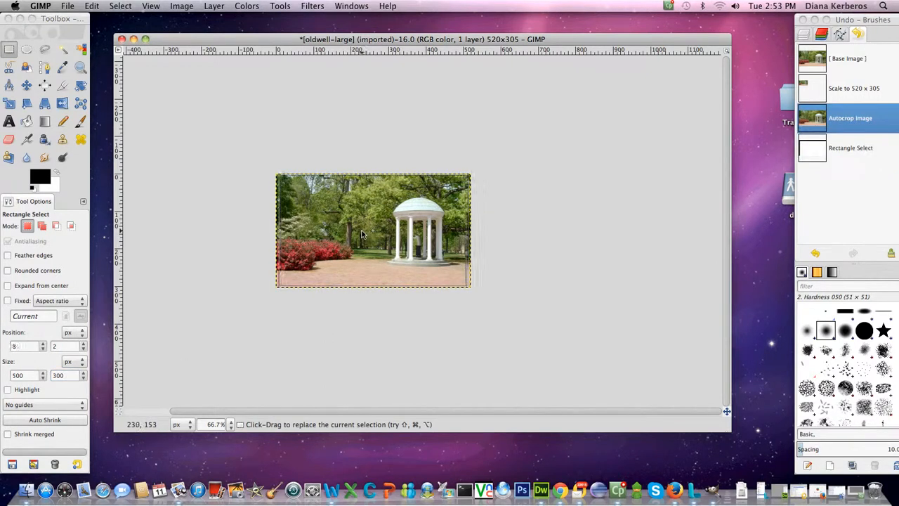
key(super+y)
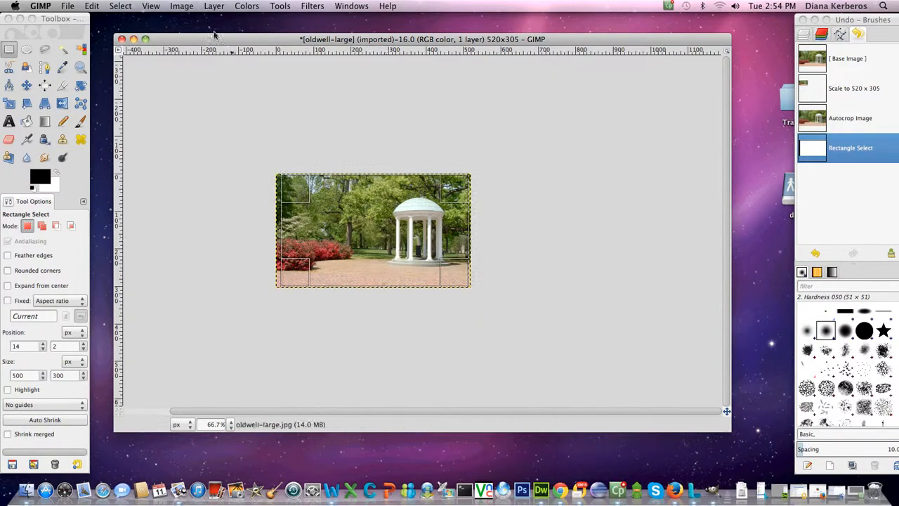
- Crop the photo to the 500 × 300 px rectangular selection
click(180, 7)
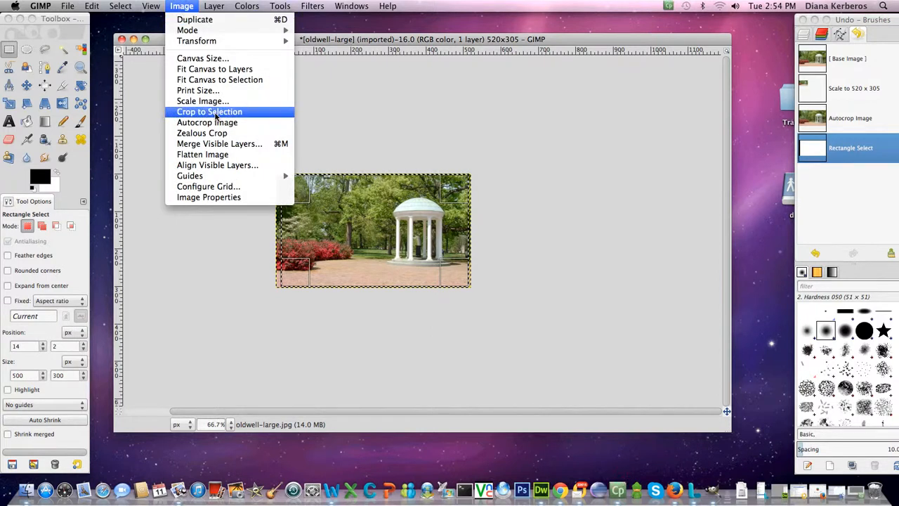
click(182, 7)
click(182, 7)
click(227, 111)
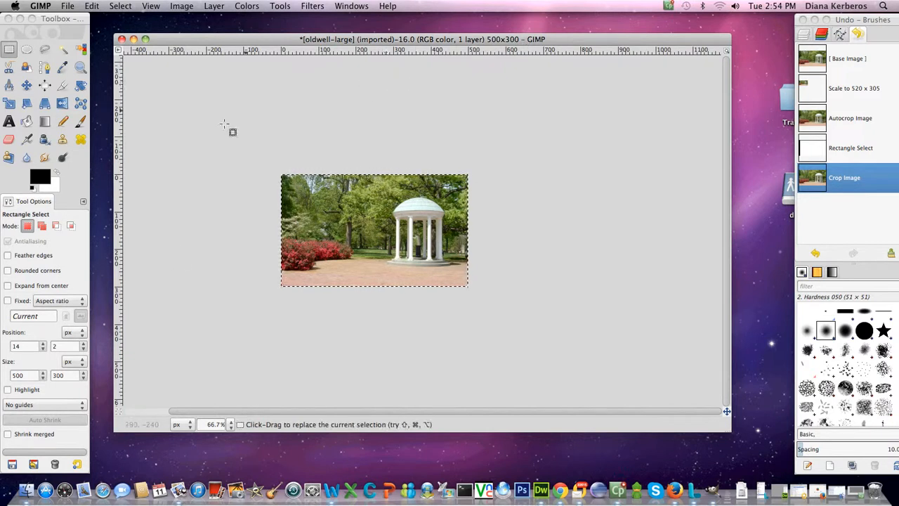
click(230, 424)
click(224, 355)
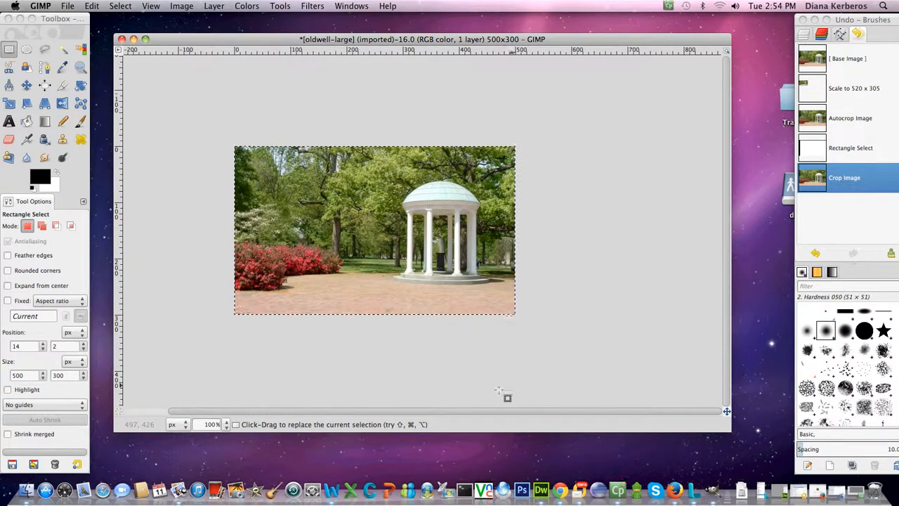
- Start exporting the cropped photo to the Desktop folder and choose PNG image as the file type
click(69, 6)
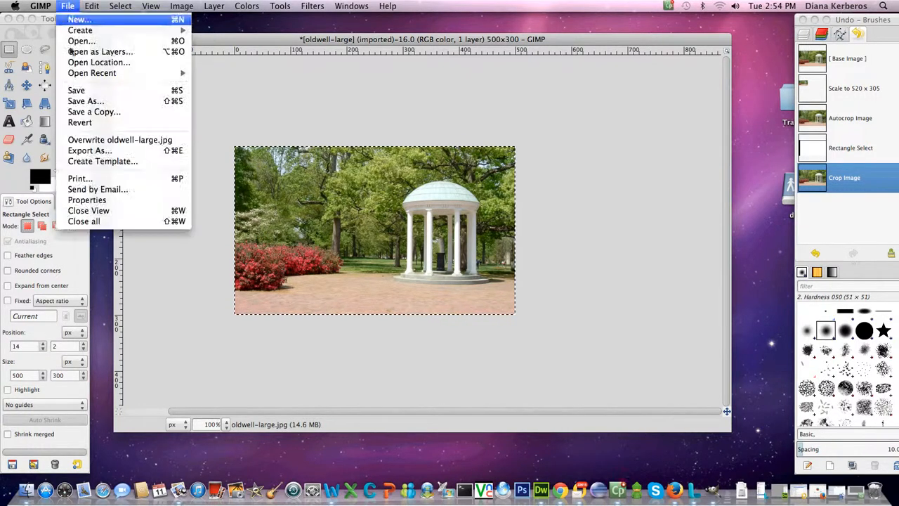
click(103, 151)
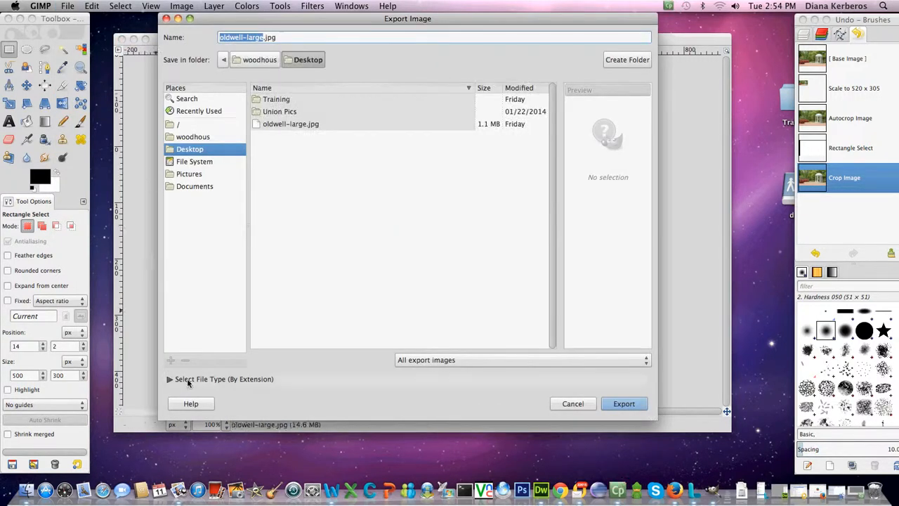
click(180, 379)
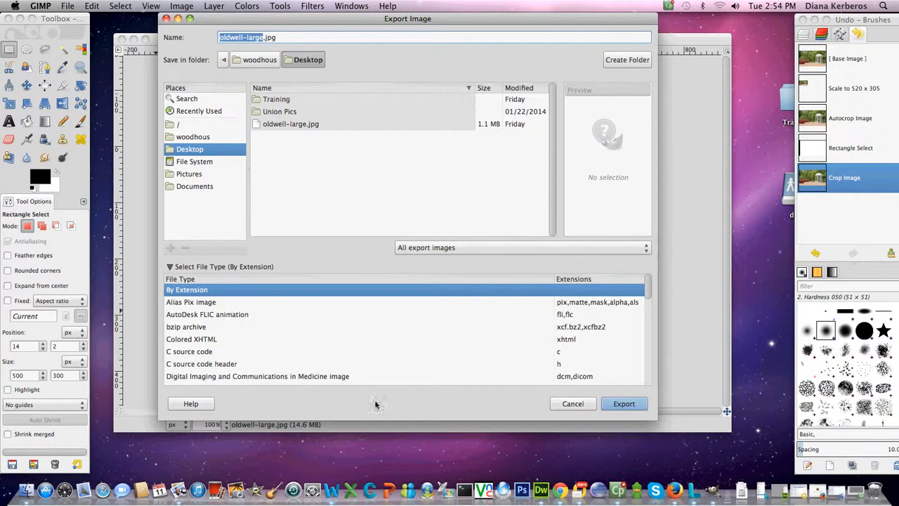
drag(647, 288, 651, 350)
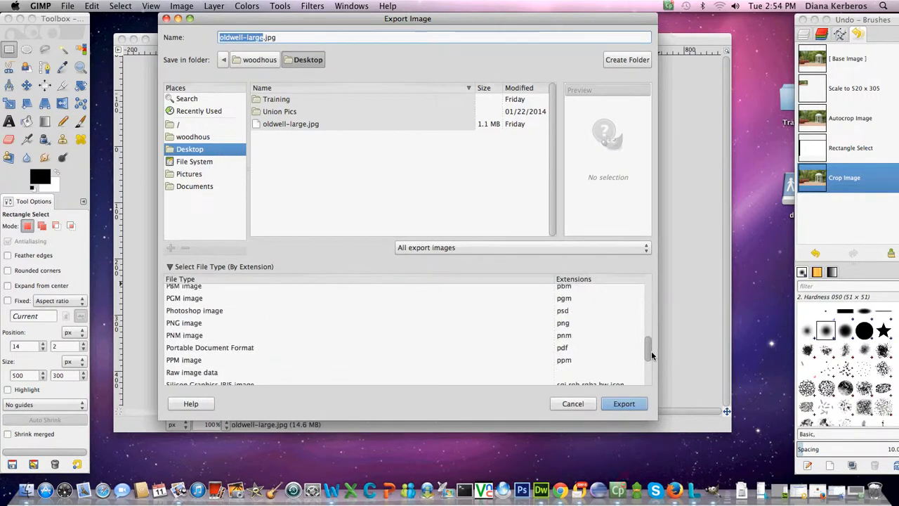
click(188, 322)
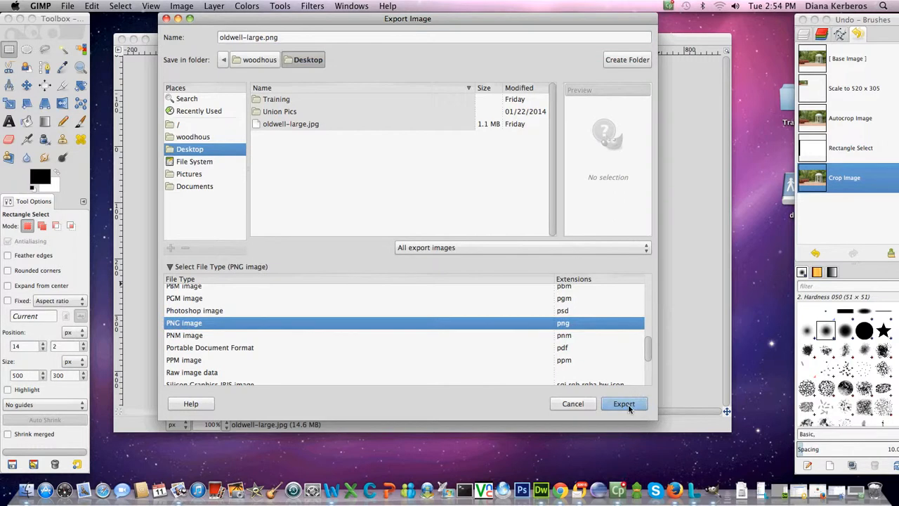
- Name the export file oldwell-500x300.png and export it with the default PNG options
click(238, 37)
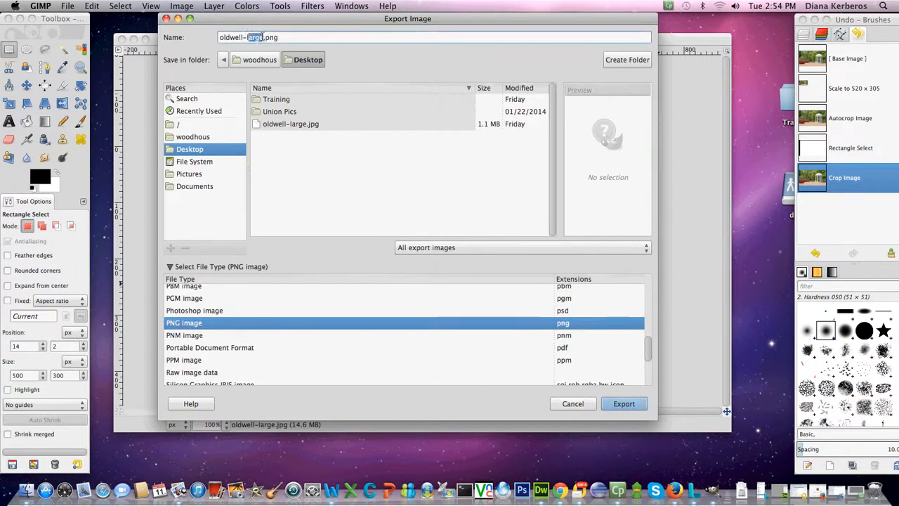
key(BackSpace)
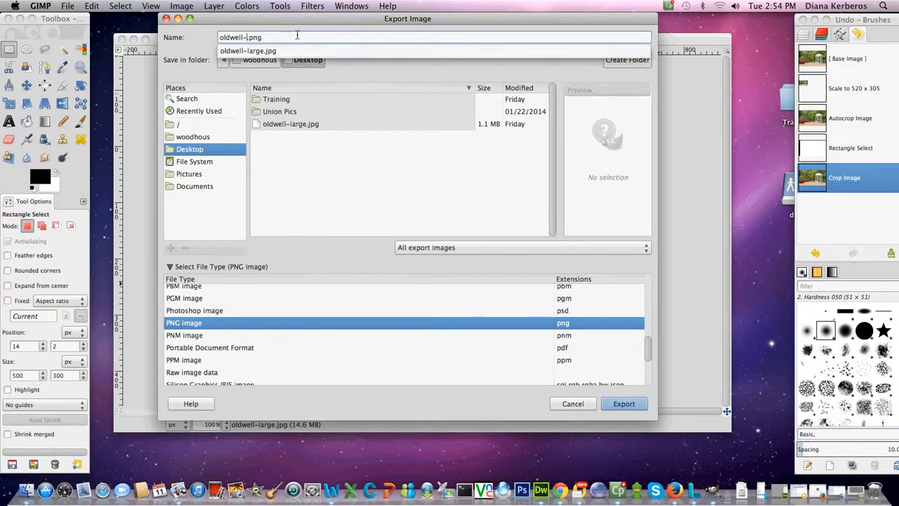
text(500x300)
click(624, 406)
click(624, 404)
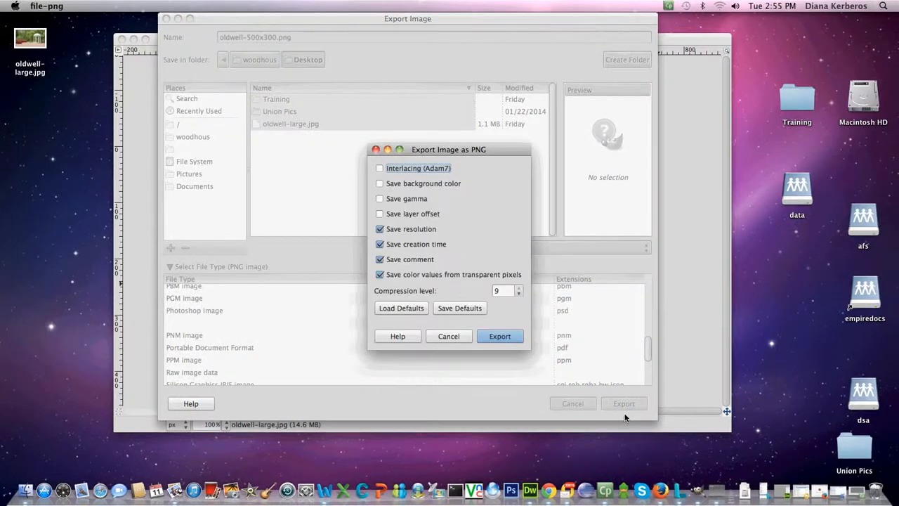
click(500, 338)
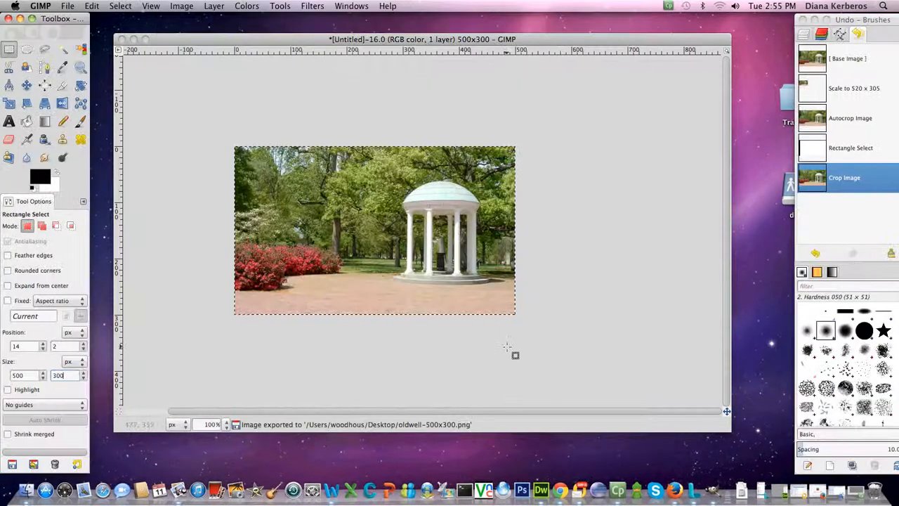